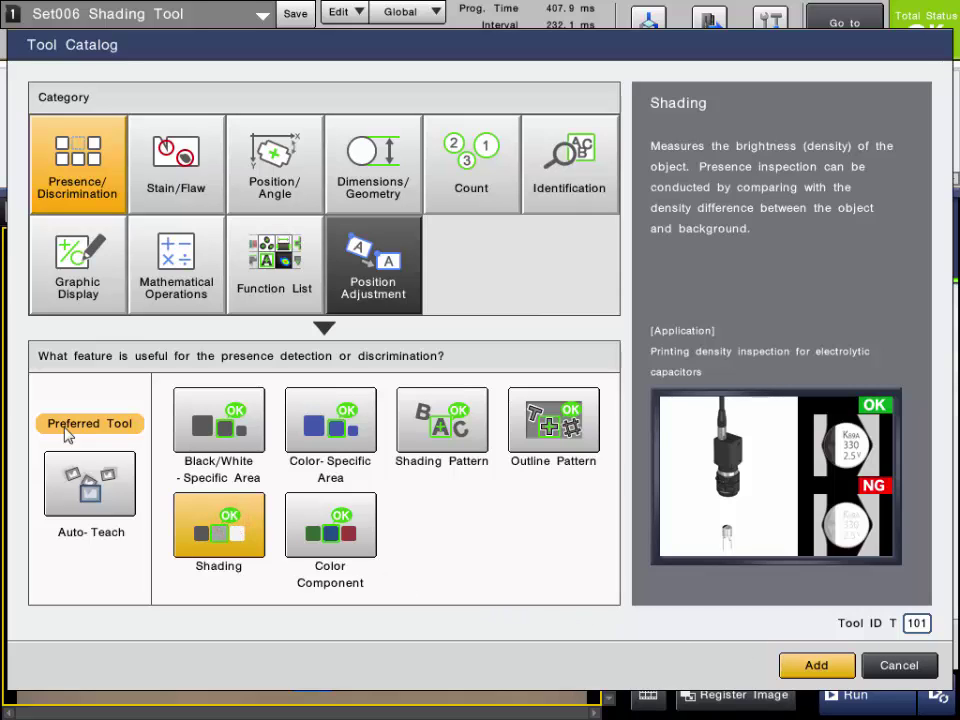
- Browse the Presence/Discrimination tools and add the Shading tool
{"action": "left_click", "coordinate": [45, 186]}
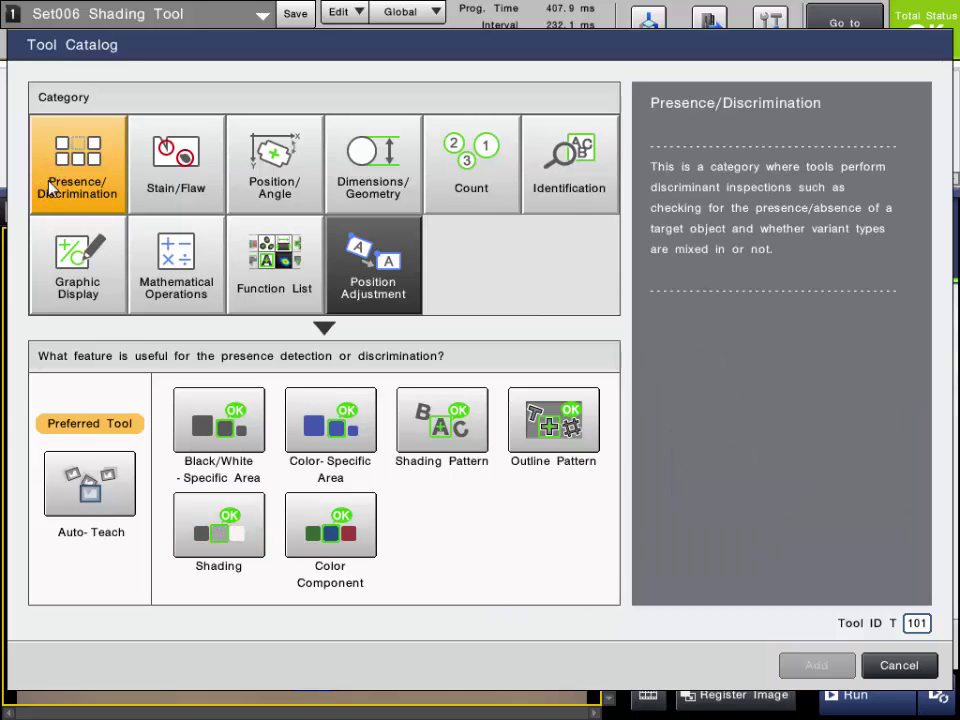
{"action": "left_click", "coordinate": [222, 537]}
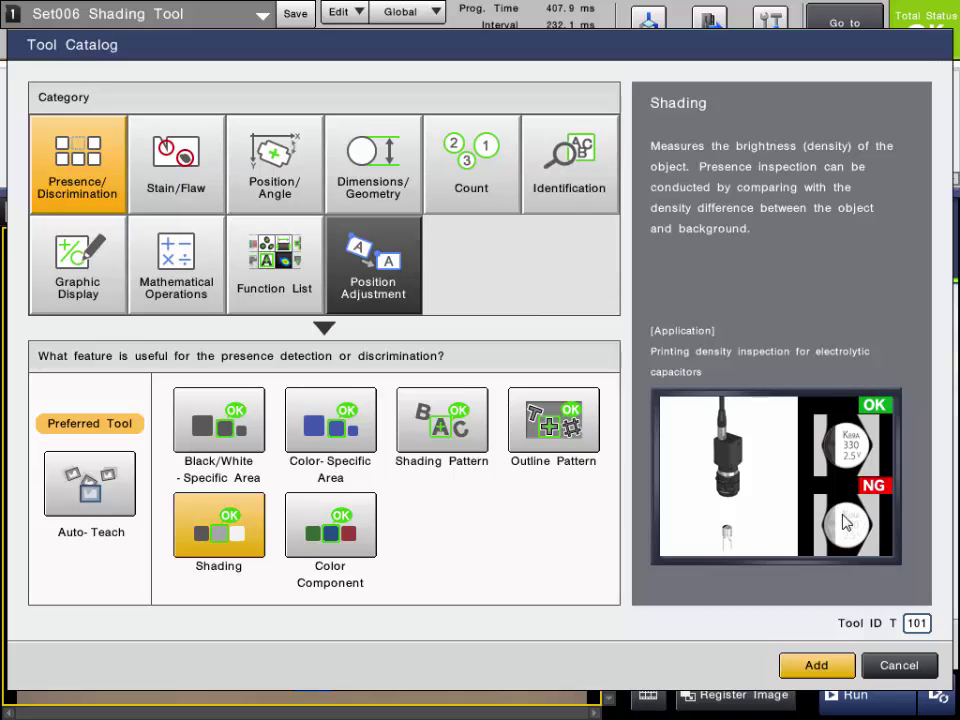
{"action": "left_click", "coordinate": [276, 278]}
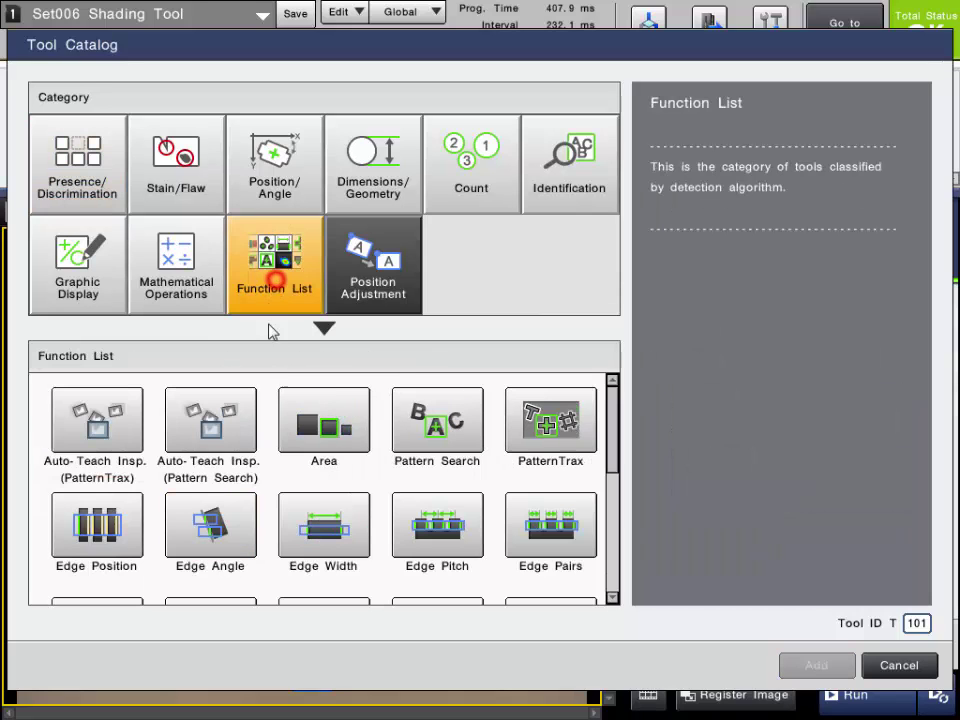
{"action": "left_click", "coordinate": [608, 435]}
{"action": "left_click_drag", "start_coordinate": [612, 467], "coordinate": [612, 572]}
{"action": "left_click", "coordinate": [236, 512]}
{"action": "left_click", "coordinate": [72, 150]}
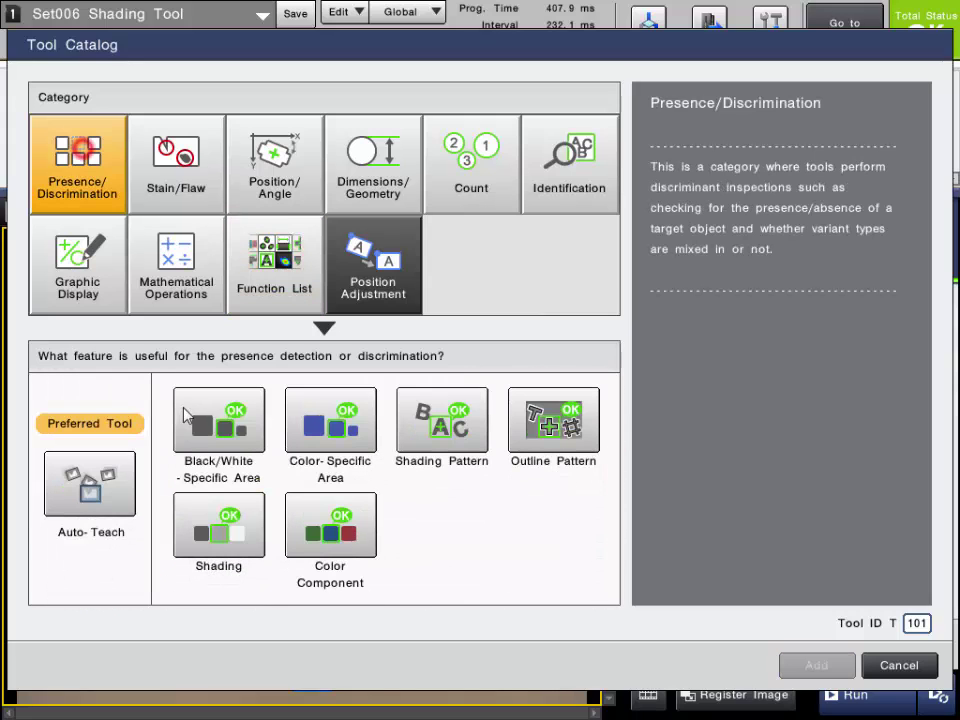
{"action": "left_click", "coordinate": [224, 522]}
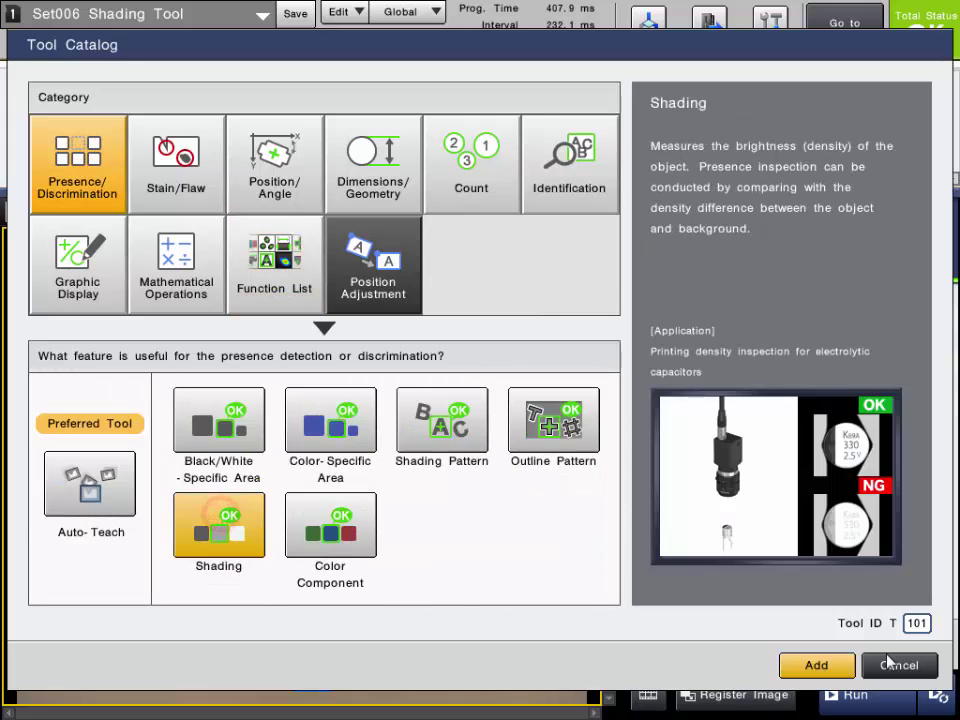
{"action": "left_click", "coordinate": [838, 670]}
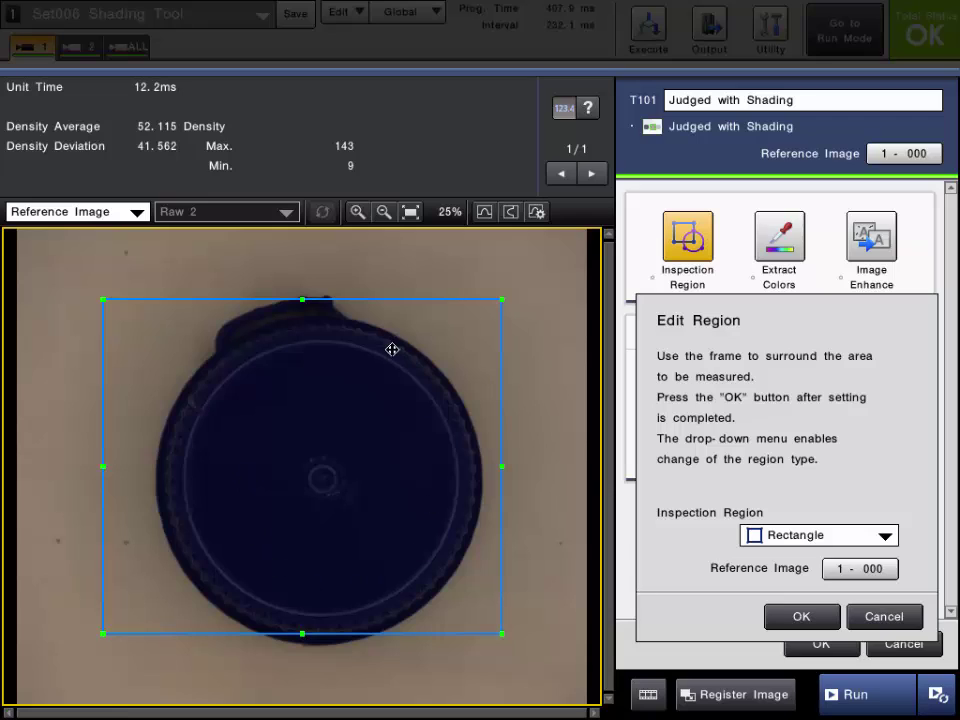
- Make the inspection region a circle through three points on the cap top
{"action": "left_click", "coordinate": [852, 536]}
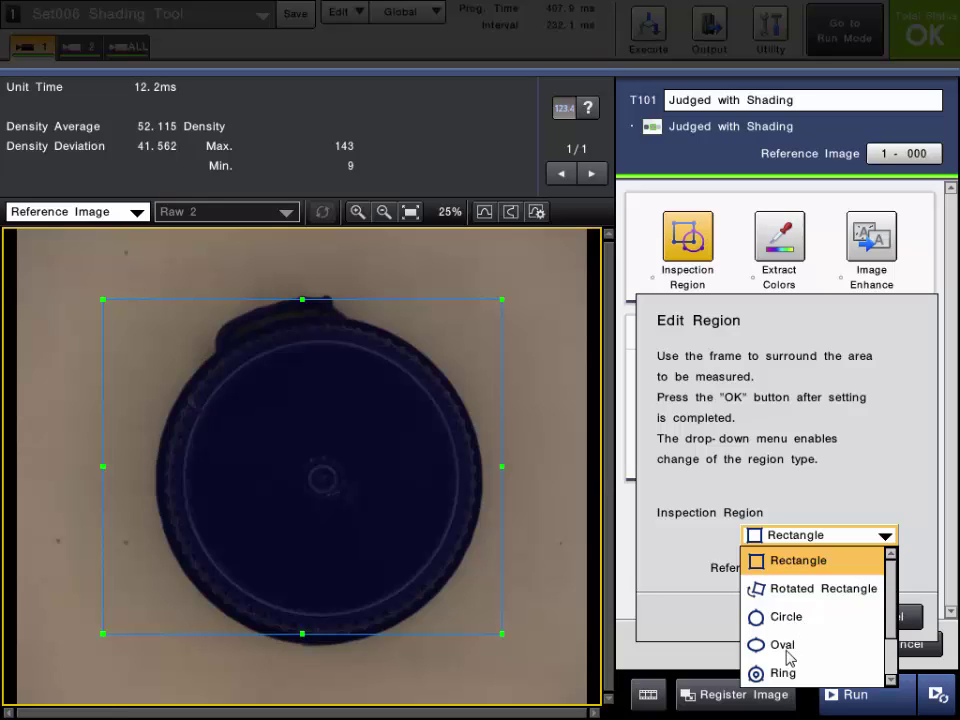
{"action": "left_click_drag", "start_coordinate": [885, 615], "coordinate": [890, 640]}
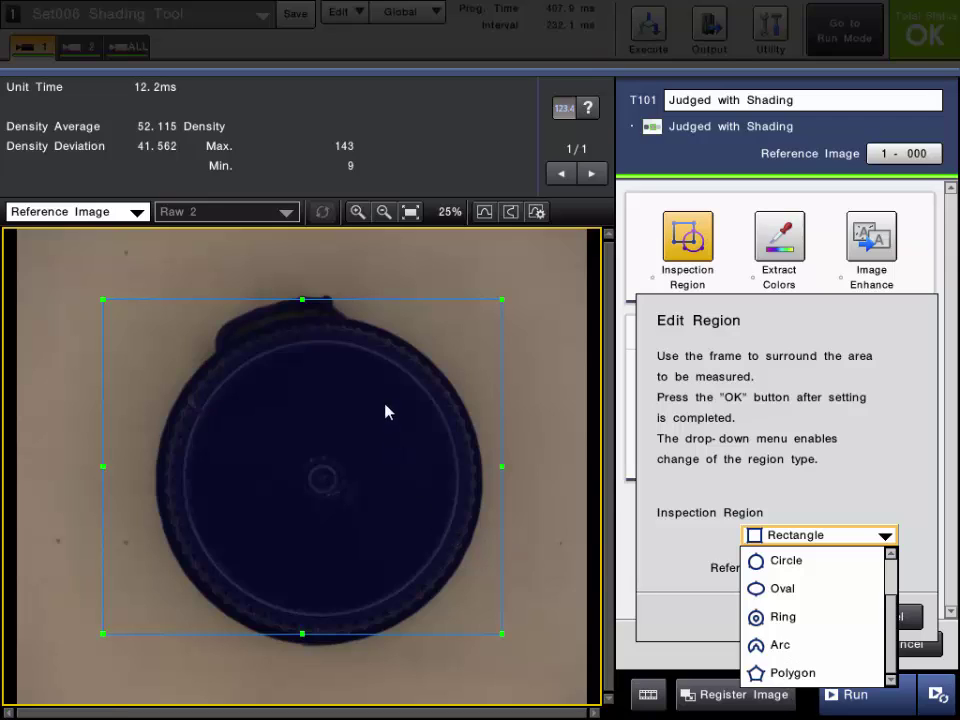
{"action": "left_click", "coordinate": [803, 568]}
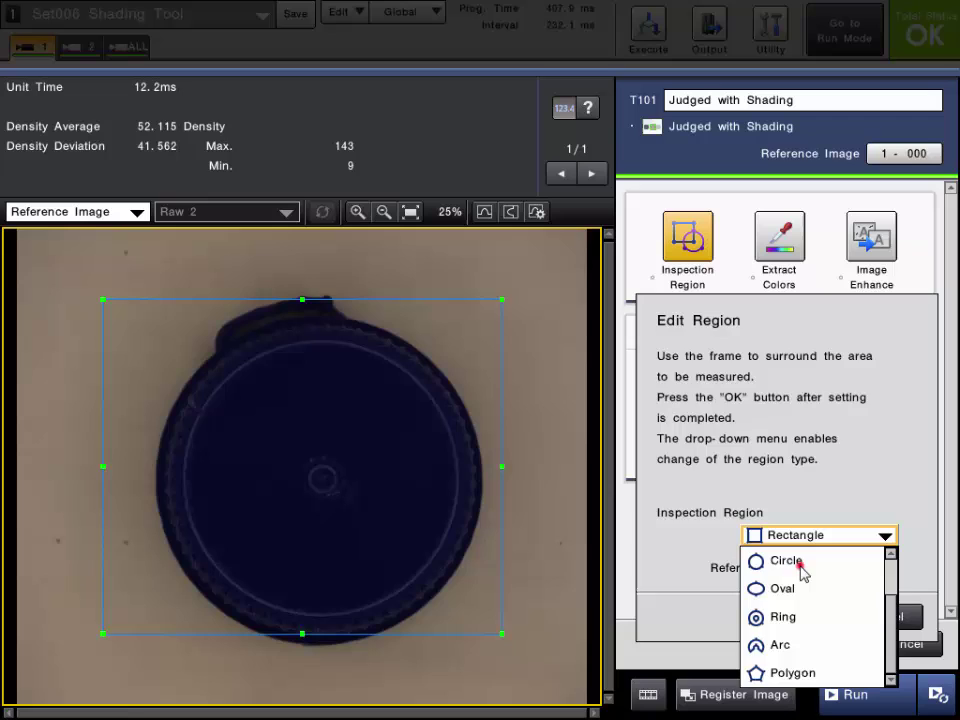
{"action": "left_click", "coordinate": [322, 346]}
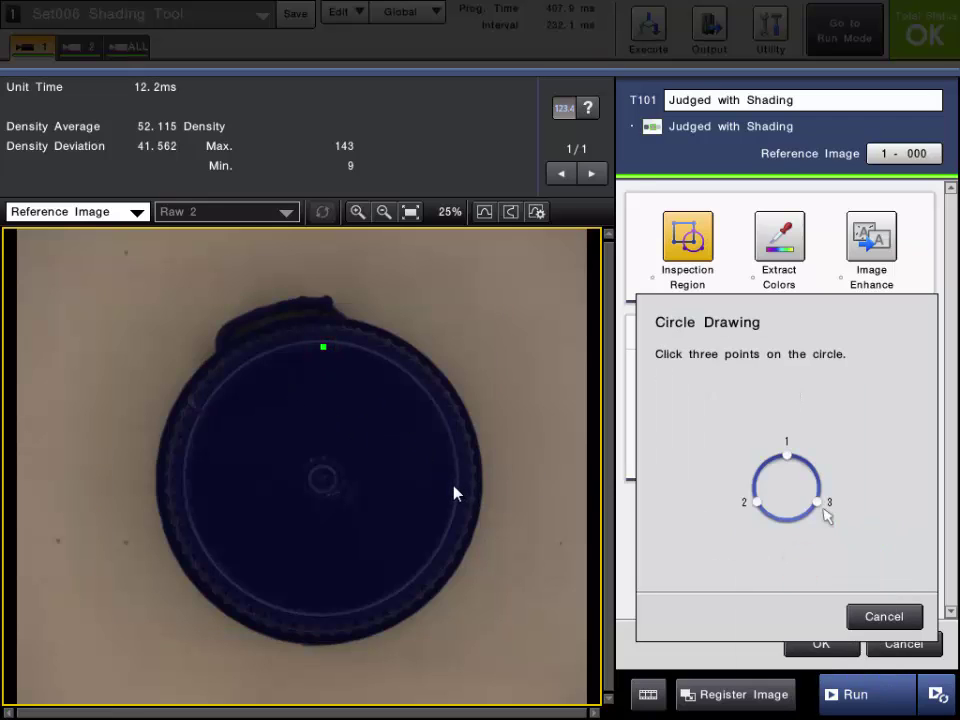
{"action": "left_click", "coordinate": [451, 486]}
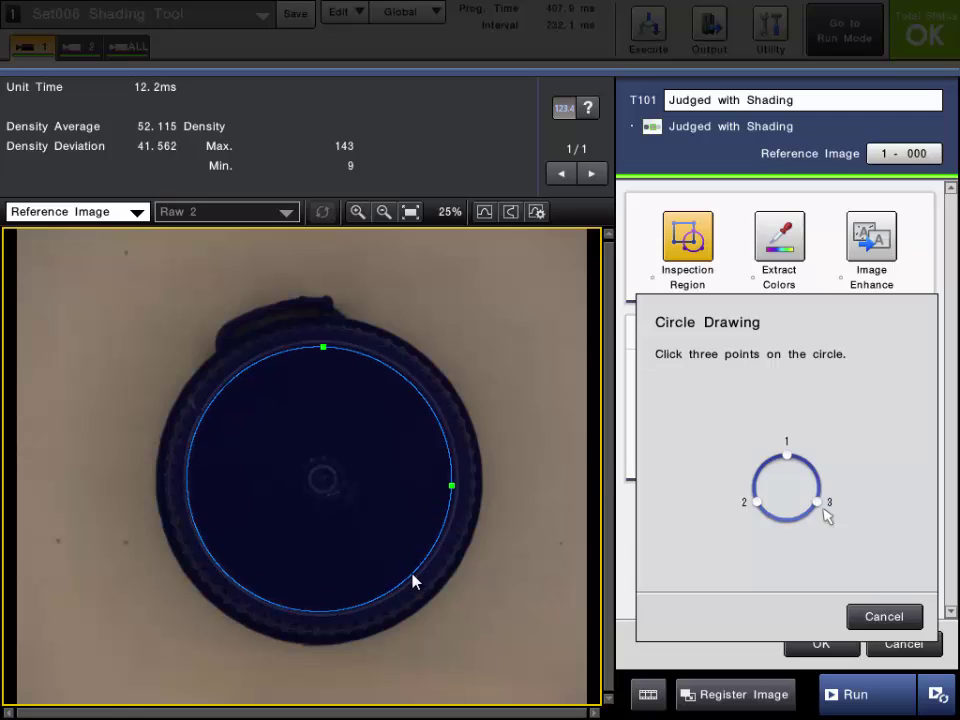
{"action": "left_click", "coordinate": [415, 580]}
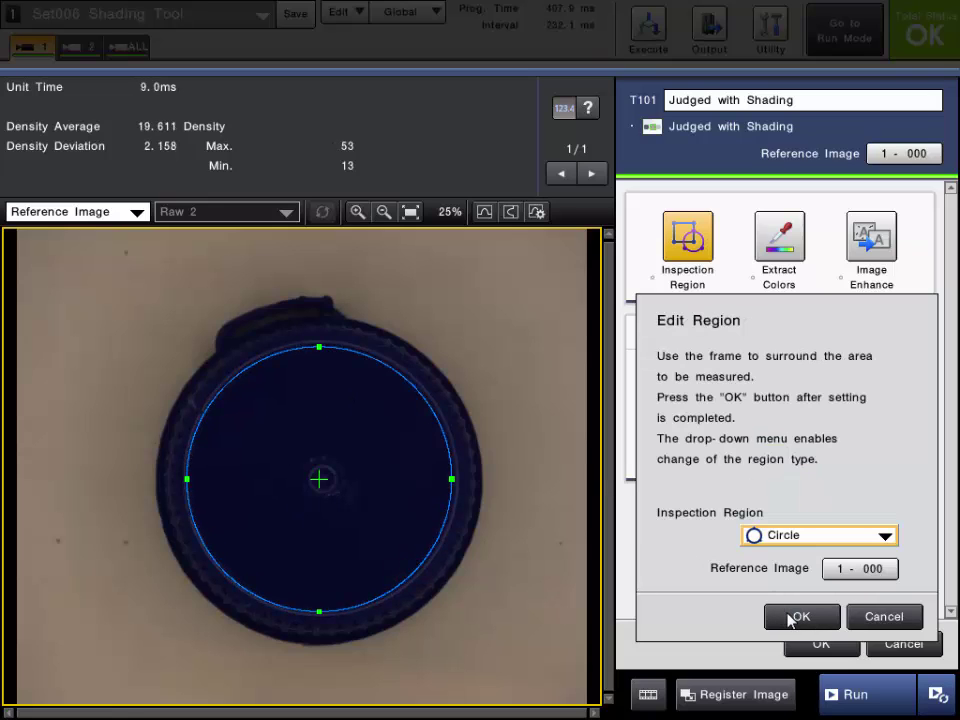
{"action": "left_click", "coordinate": [790, 618]}
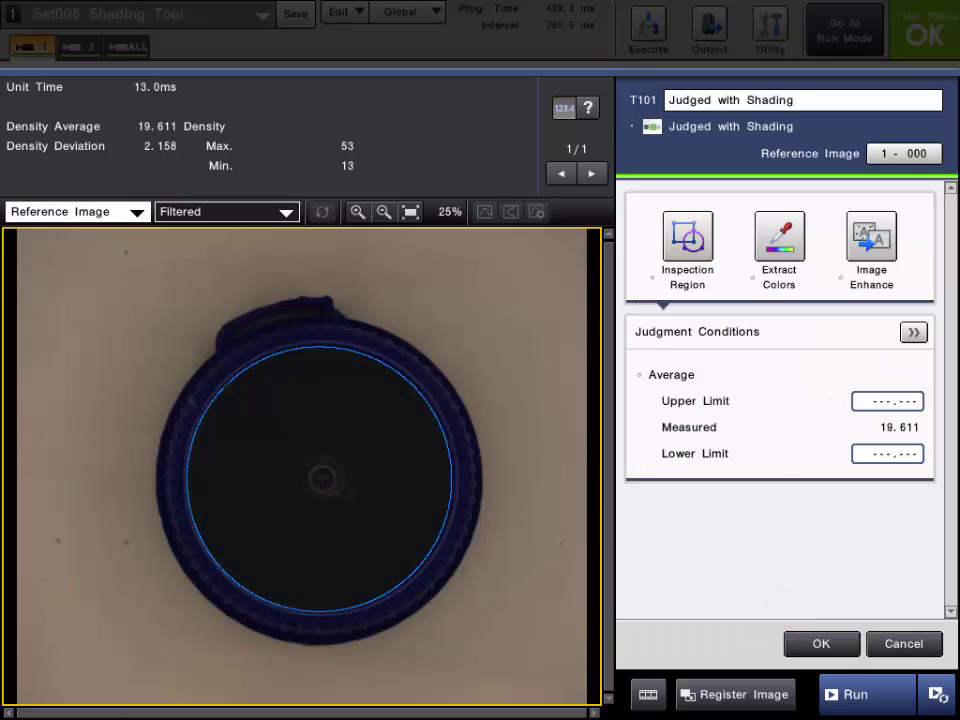
- Measure test caps: red reads 46.389, white 172.508 and yellow 111.874 average density
{"action": "left_click", "coordinate": [782, 424]}
{"action": "left_click", "coordinate": [771, 401]}
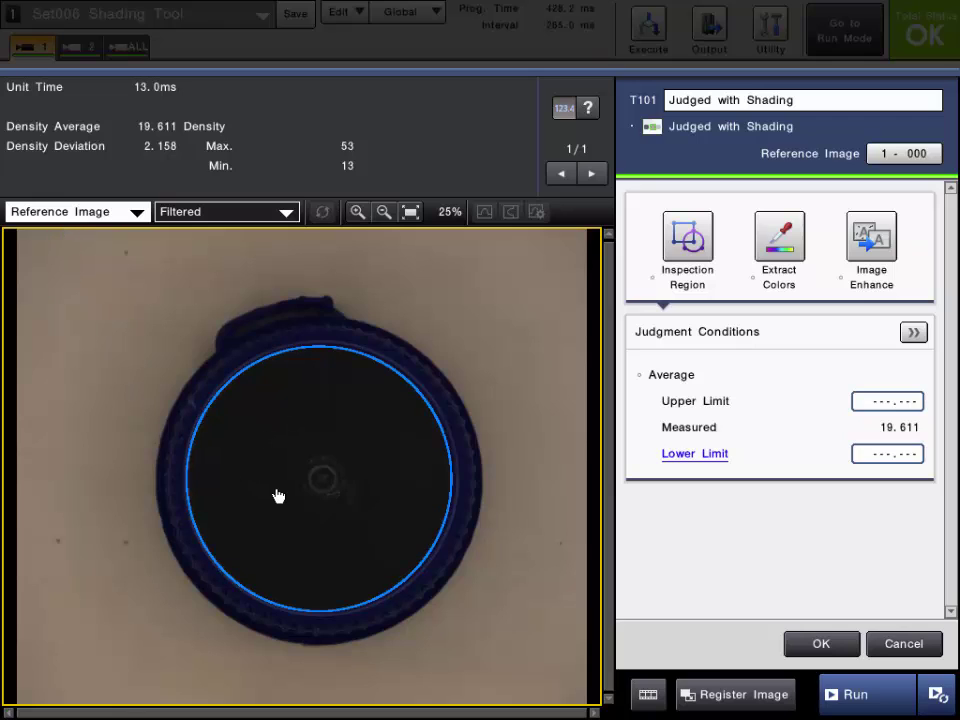
{"action": "left_click", "coordinate": [859, 697]}
{"action": "left_click", "coordinate": [857, 695]}
{"action": "left_click", "coordinate": [857, 695]}
{"action": "left_click", "coordinate": [857, 695]}
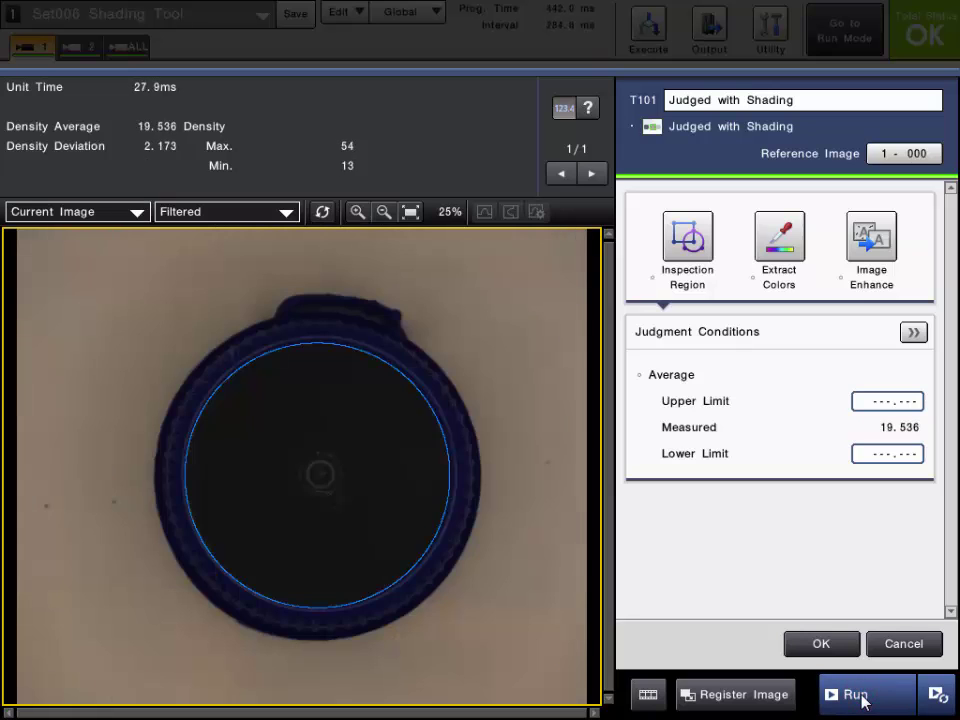
{"action": "left_click", "coordinate": [859, 696]}
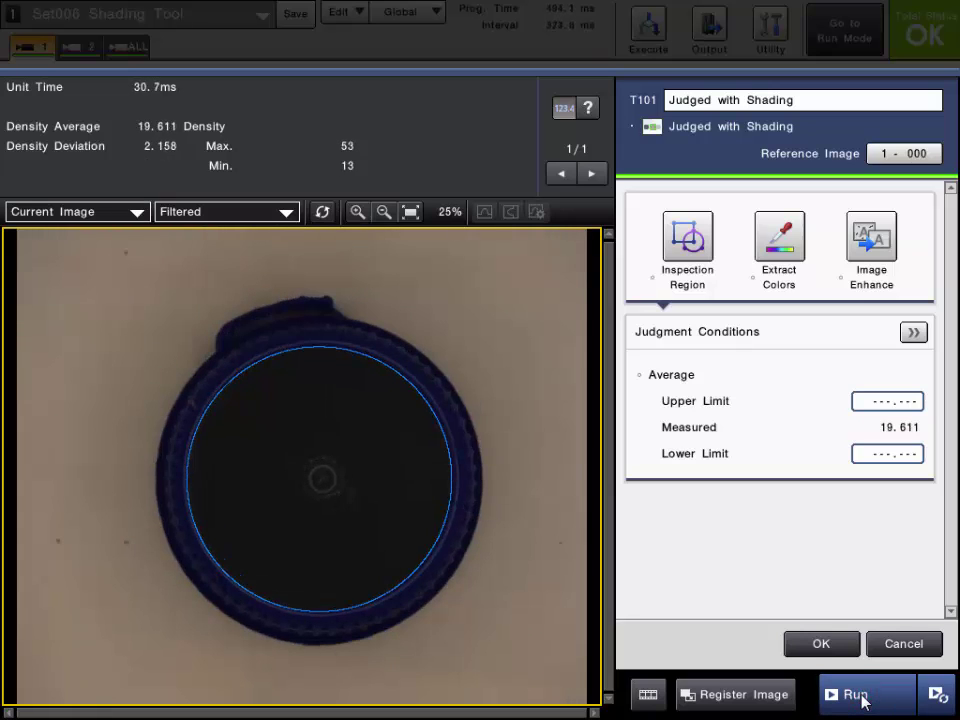
{"action": "left_click", "coordinate": [860, 697]}
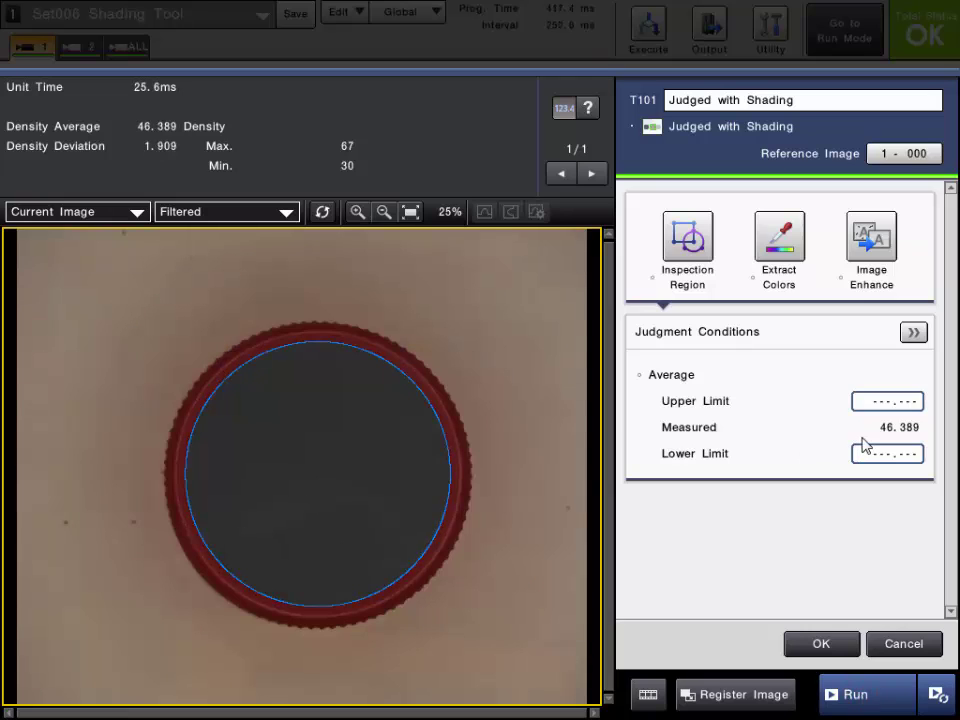
{"action": "left_click", "coordinate": [861, 697]}
{"action": "left_click", "coordinate": [862, 698]}
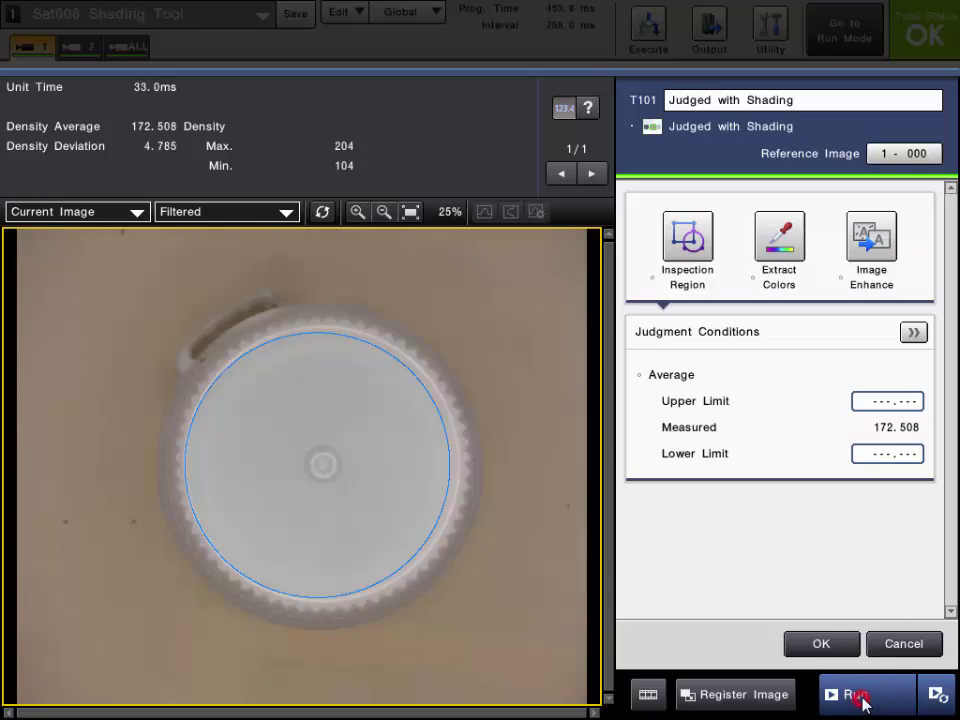
{"action": "left_click", "coordinate": [862, 700]}
{"action": "left_click", "coordinate": [862, 700]}
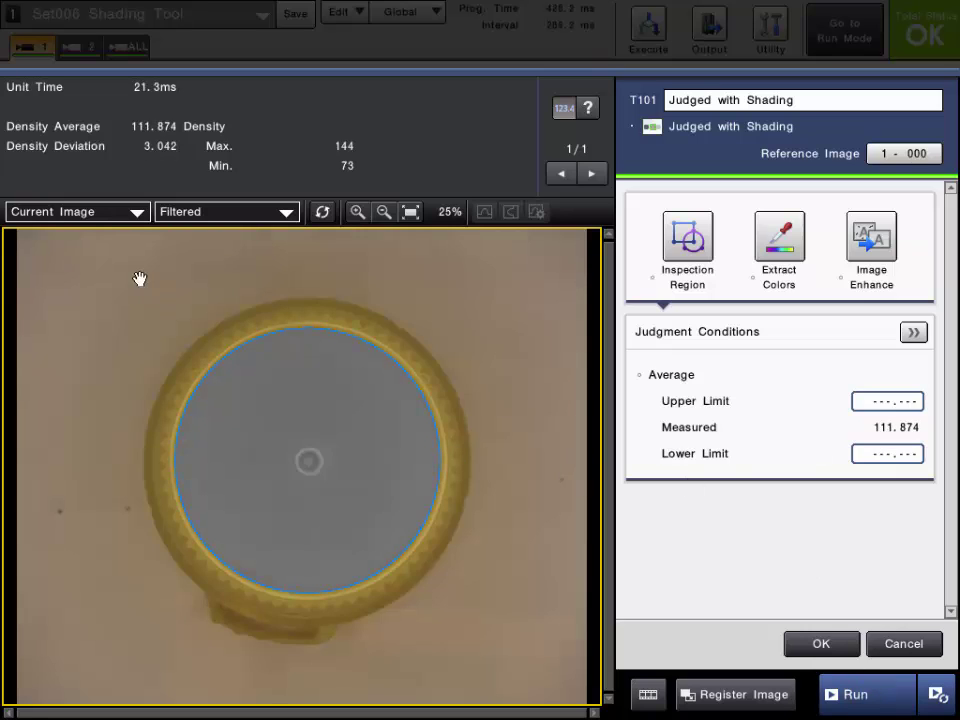
- On the reference image, set the average limits to upper 22 and lower 17
{"action": "left_click", "coordinate": [107, 215]}
{"action": "left_click", "coordinate": [85, 254]}
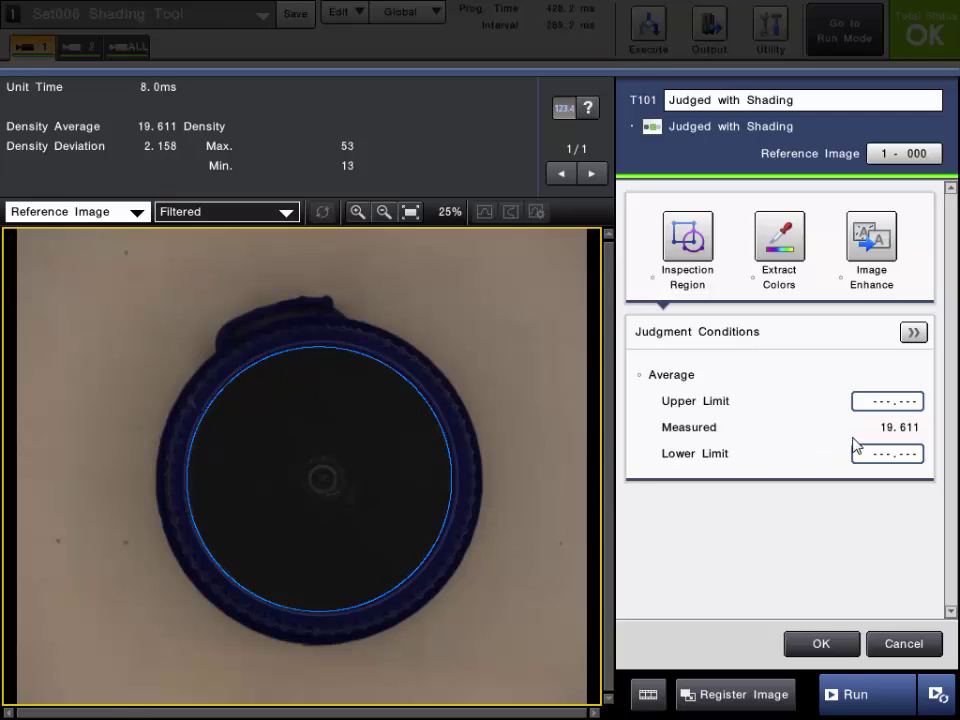
{"action": "left_click", "coordinate": [876, 401]}
{"action": "left_click", "coordinate": [844, 241]}
{"action": "left_click", "coordinate": [844, 241]}
{"action": "left_click", "coordinate": [790, 352]}
{"action": "left_click", "coordinate": [859, 456]}
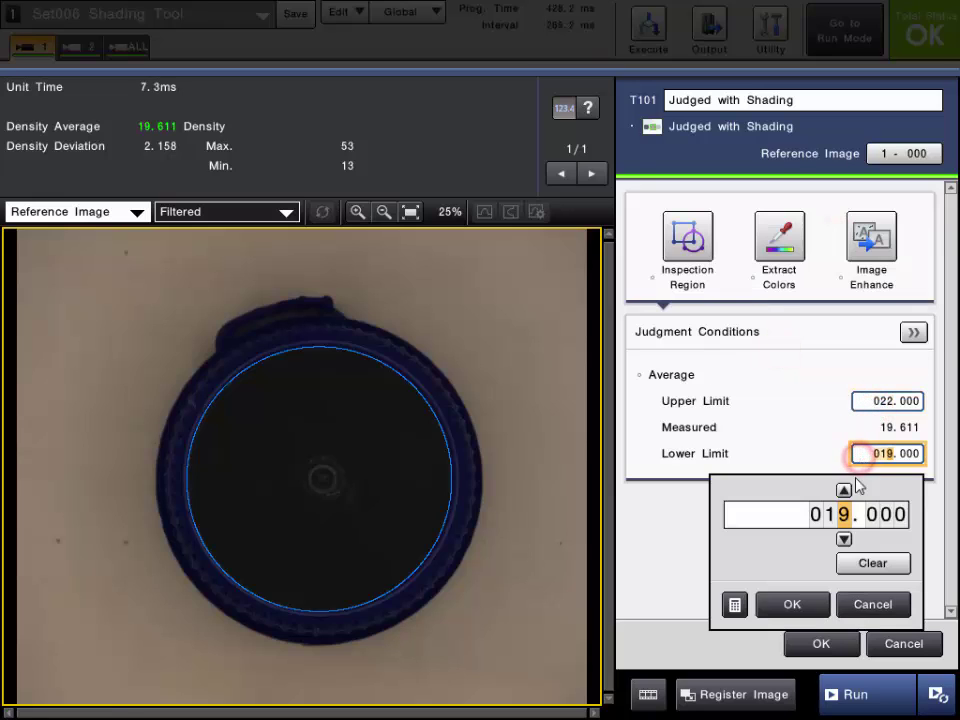
{"action": "left_click", "coordinate": [844, 539]}
{"action": "left_click", "coordinate": [844, 539]}
{"action": "left_click", "coordinate": [792, 605]}
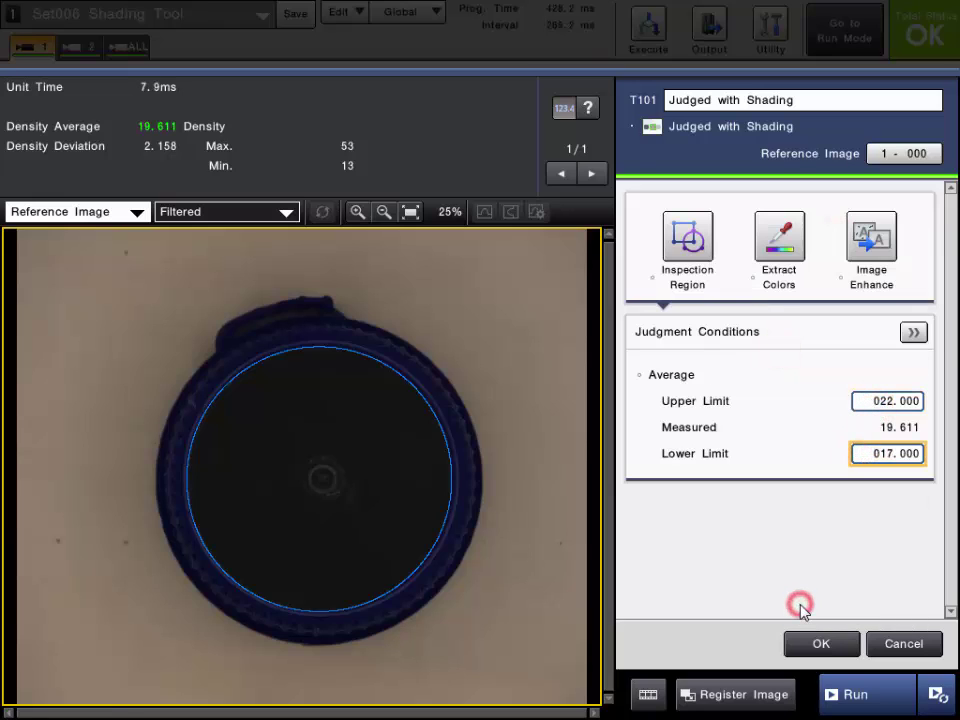
- Test the limits: blue caps pass while red, white and yellow caps fail
{"action": "left_click", "coordinate": [876, 695]}
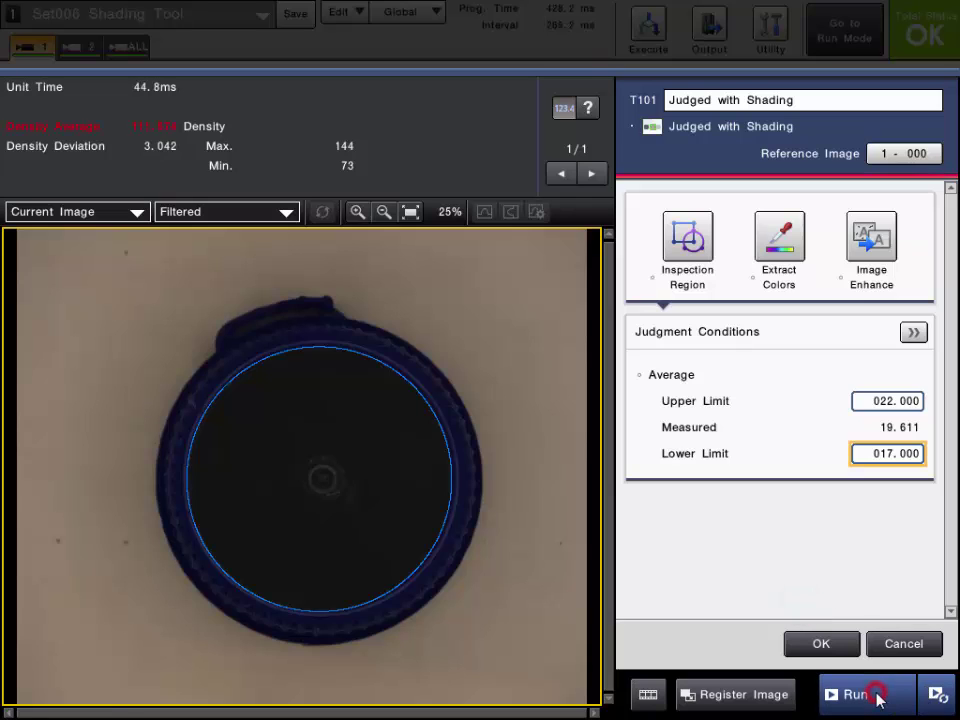
{"action": "left_click", "coordinate": [876, 695]}
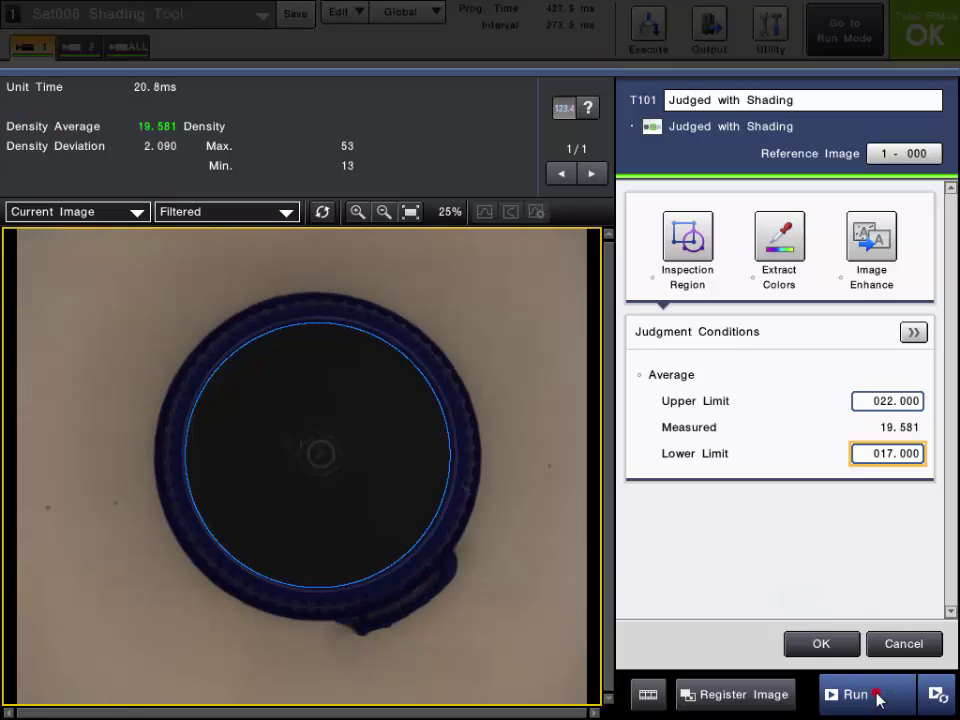
{"action": "left_click", "coordinate": [876, 695]}
{"action": "left_click", "coordinate": [876, 695]}
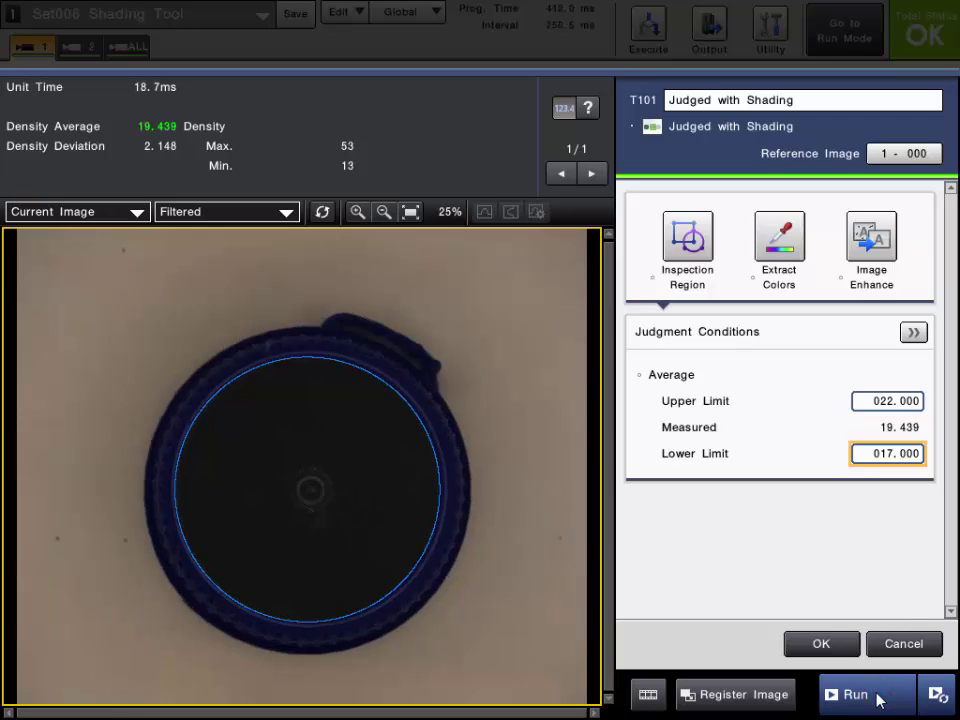
{"action": "left_click", "coordinate": [876, 695]}
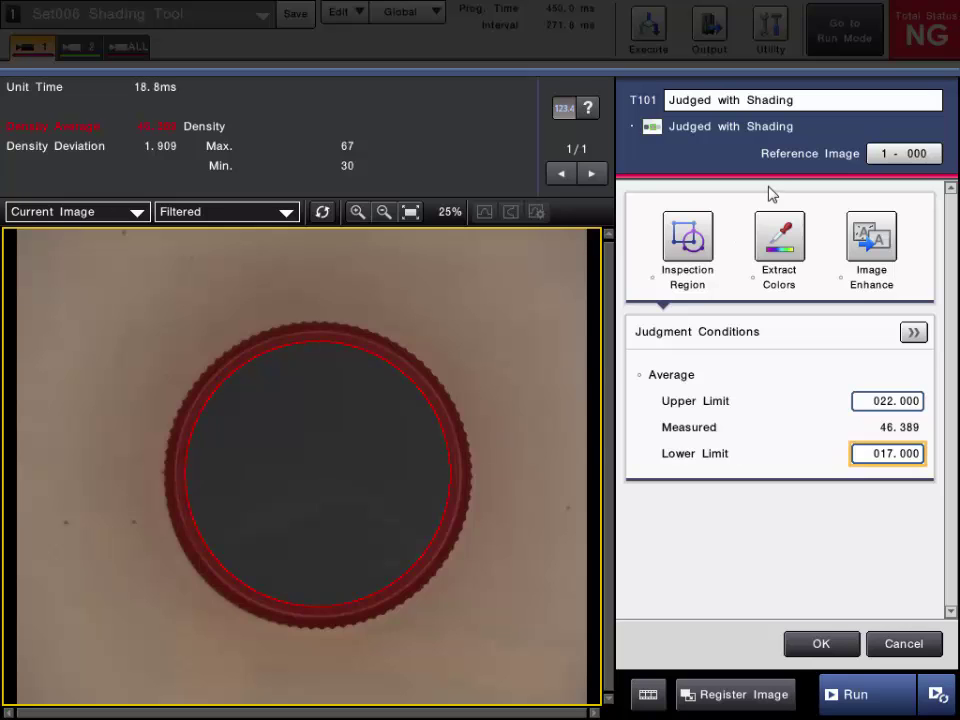
{"action": "left_click", "coordinate": [865, 695]}
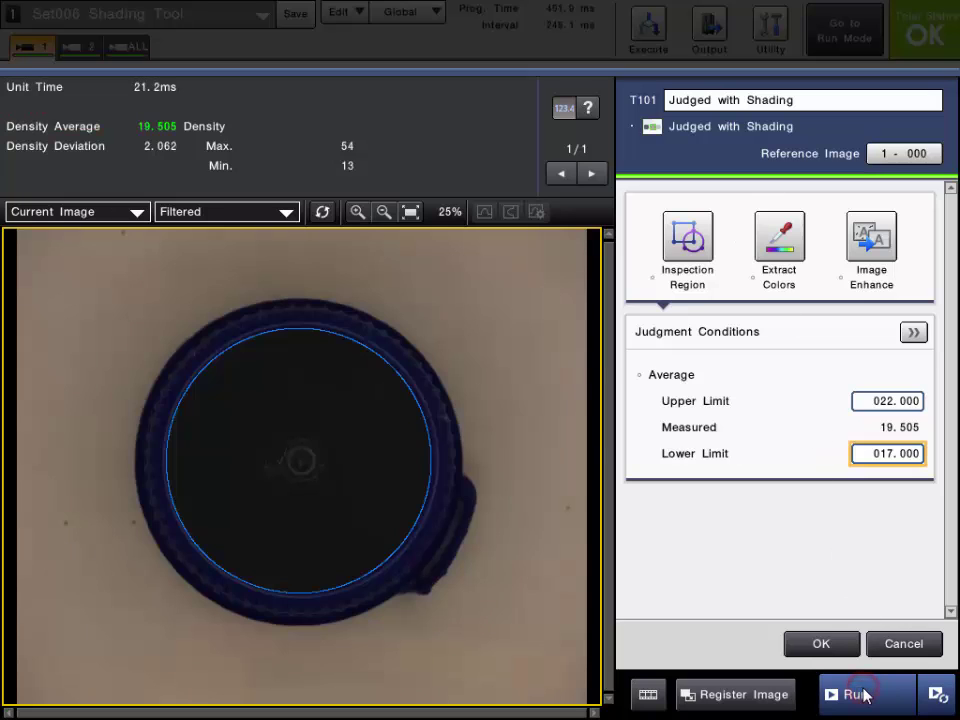
{"action": "left_click", "coordinate": [865, 695]}
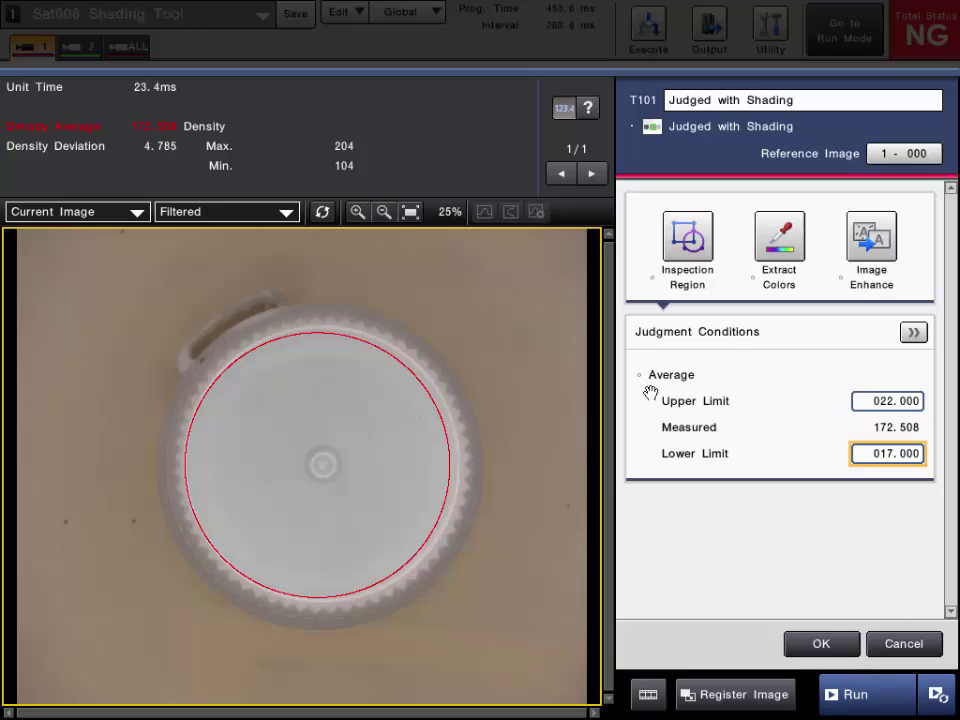
{"action": "left_click", "coordinate": [858, 695]}
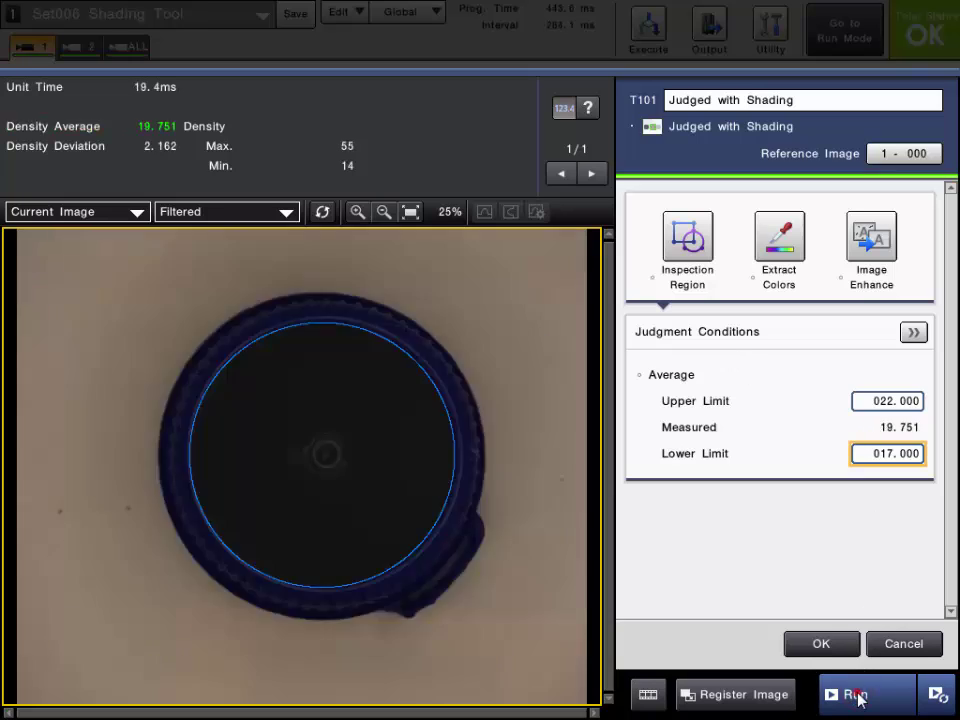
{"action": "left_click", "coordinate": [858, 695]}
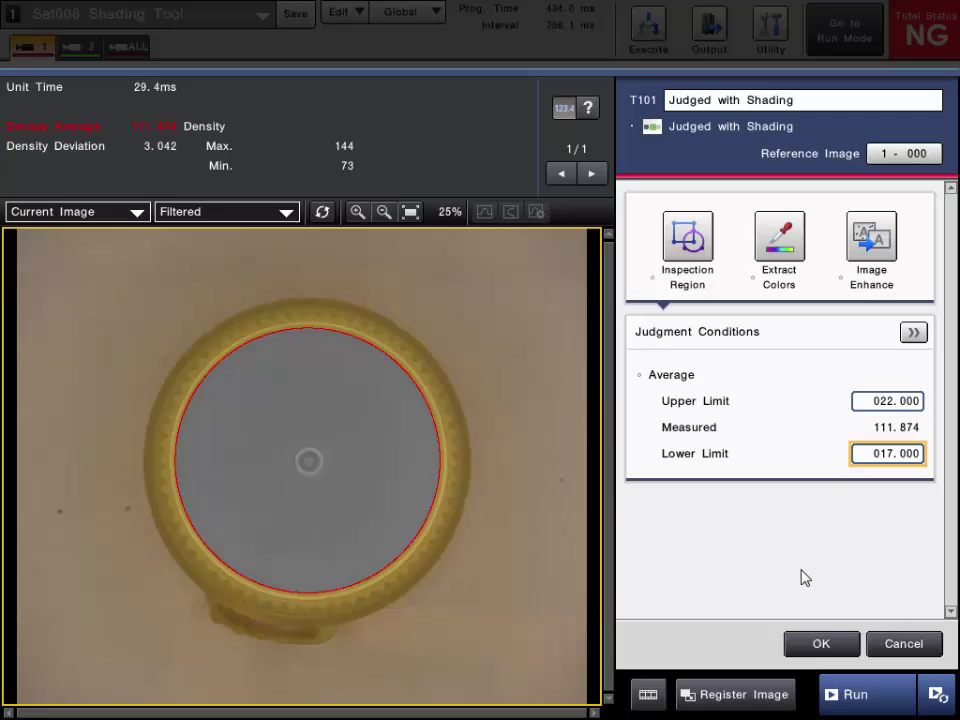
- Confirm the Shading tool settings, listing Density Average limits 17.000 to 22.000
{"action": "left_click", "coordinate": [820, 640]}
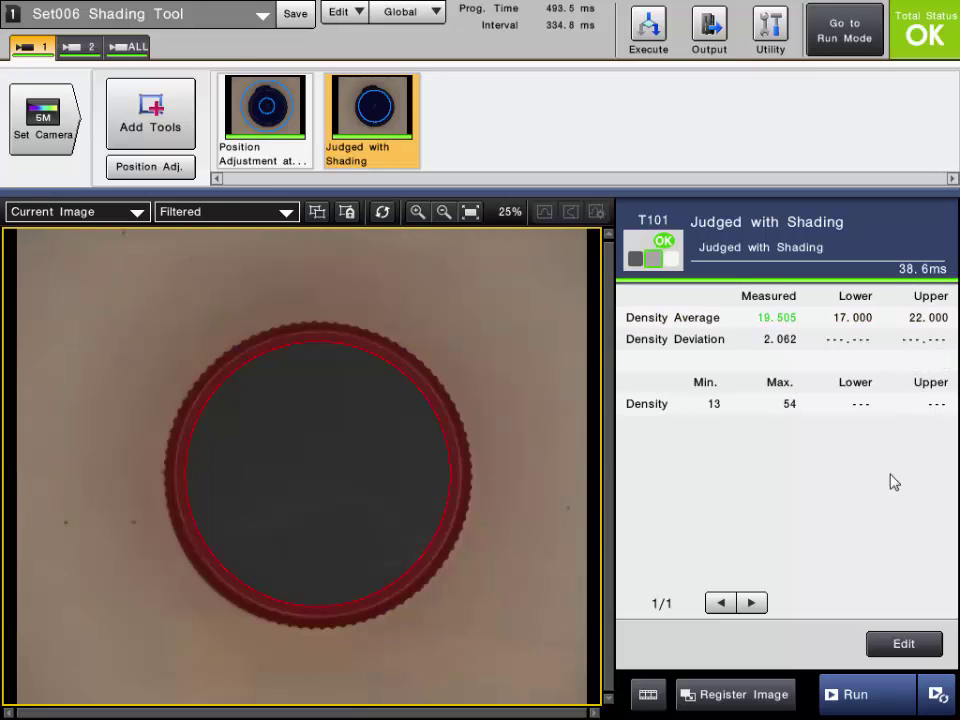
- Reopen T101 and expand its Average, Deviation and Density judgment limits
{"action": "left_click", "coordinate": [896, 643]}
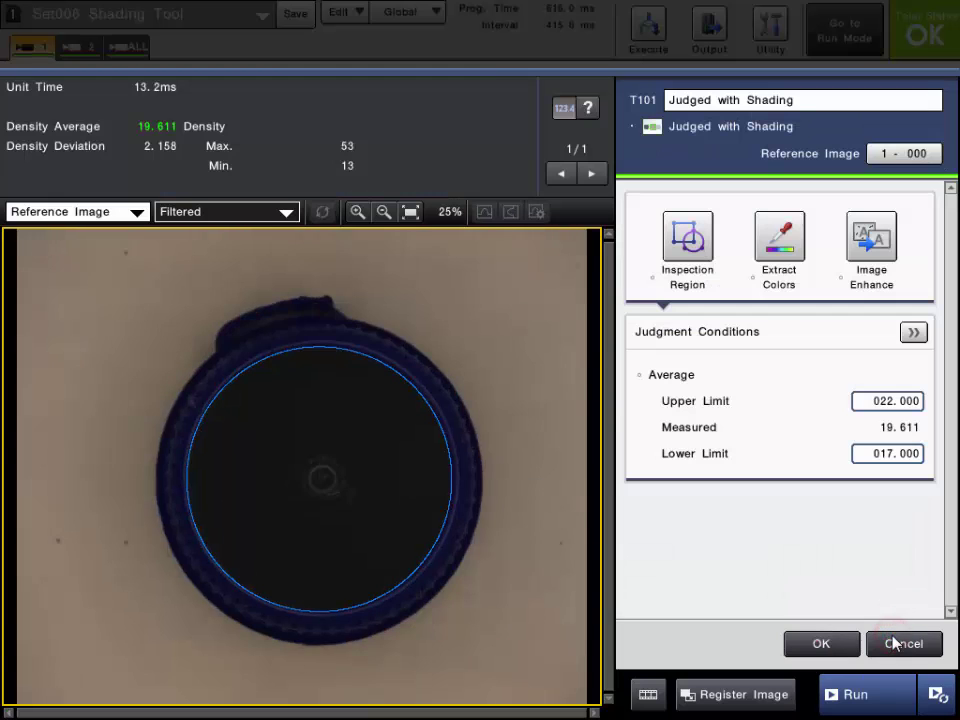
{"action": "left_click", "coordinate": [720, 331]}
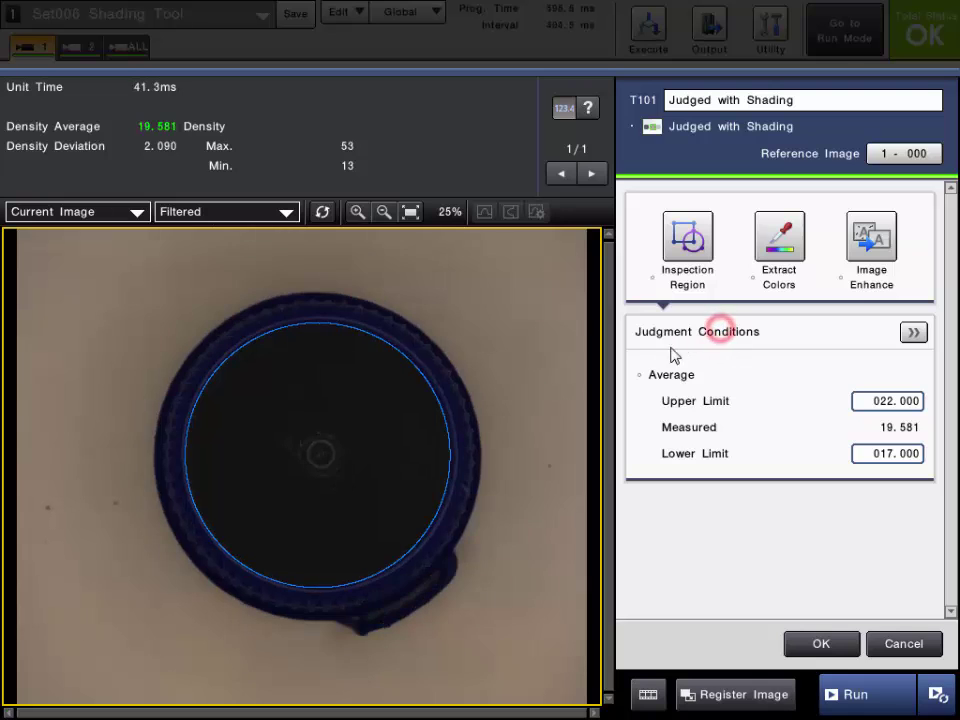
{"action": "left_click", "coordinate": [913, 334]}
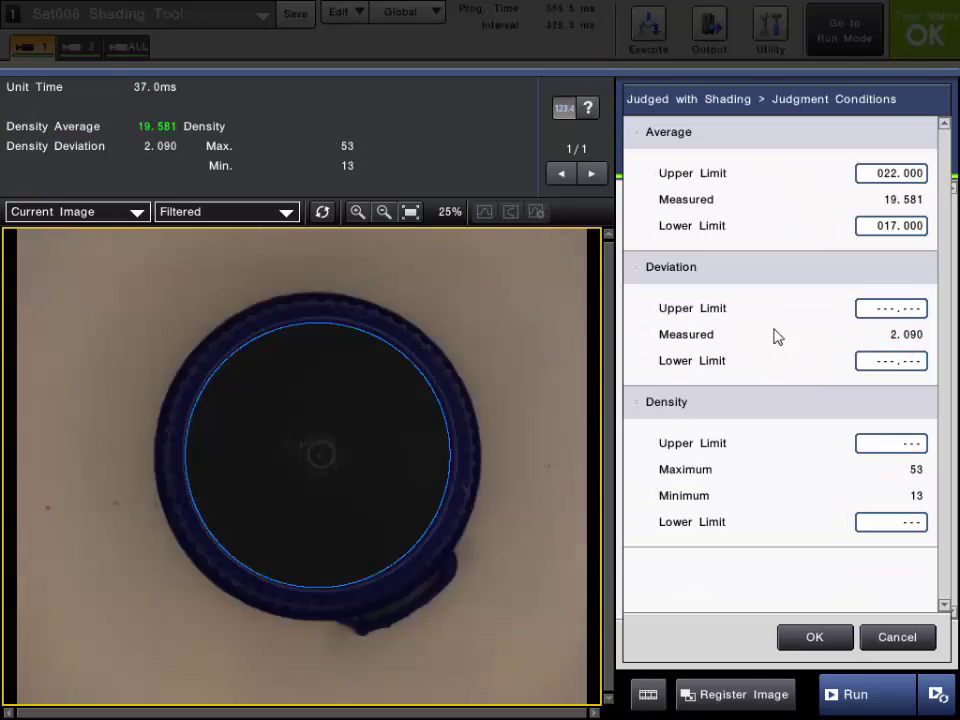